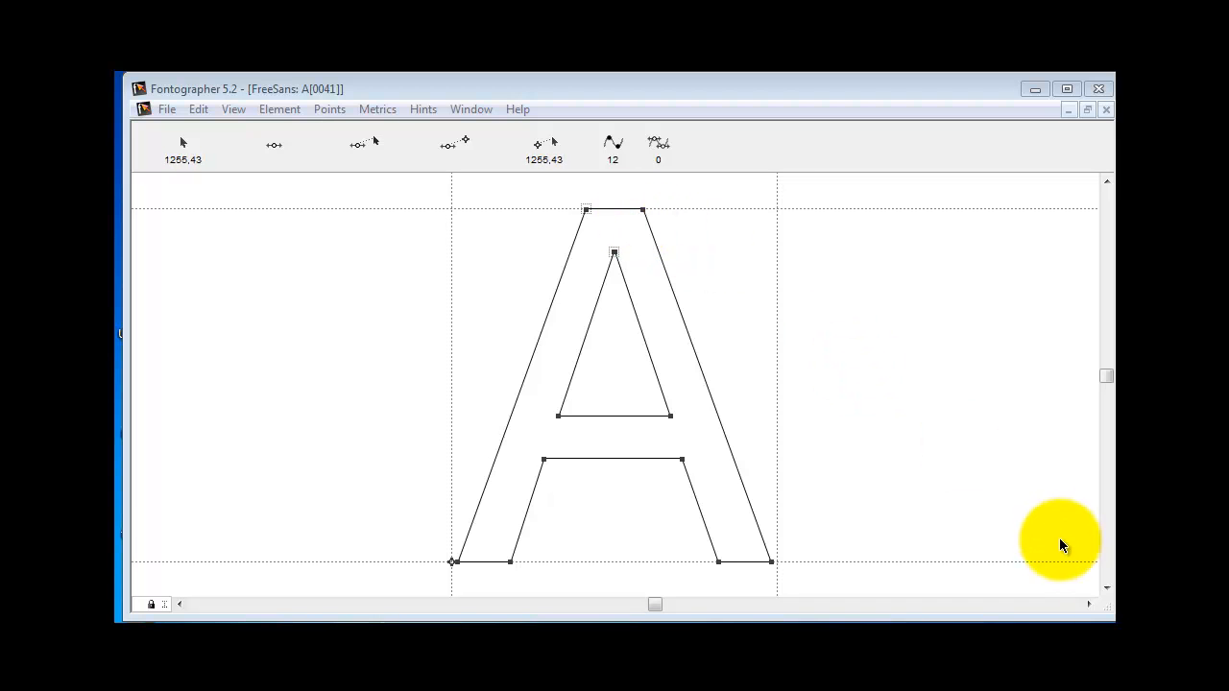
pyautogui.click(1107, 588)
pyautogui.click(1107, 587)
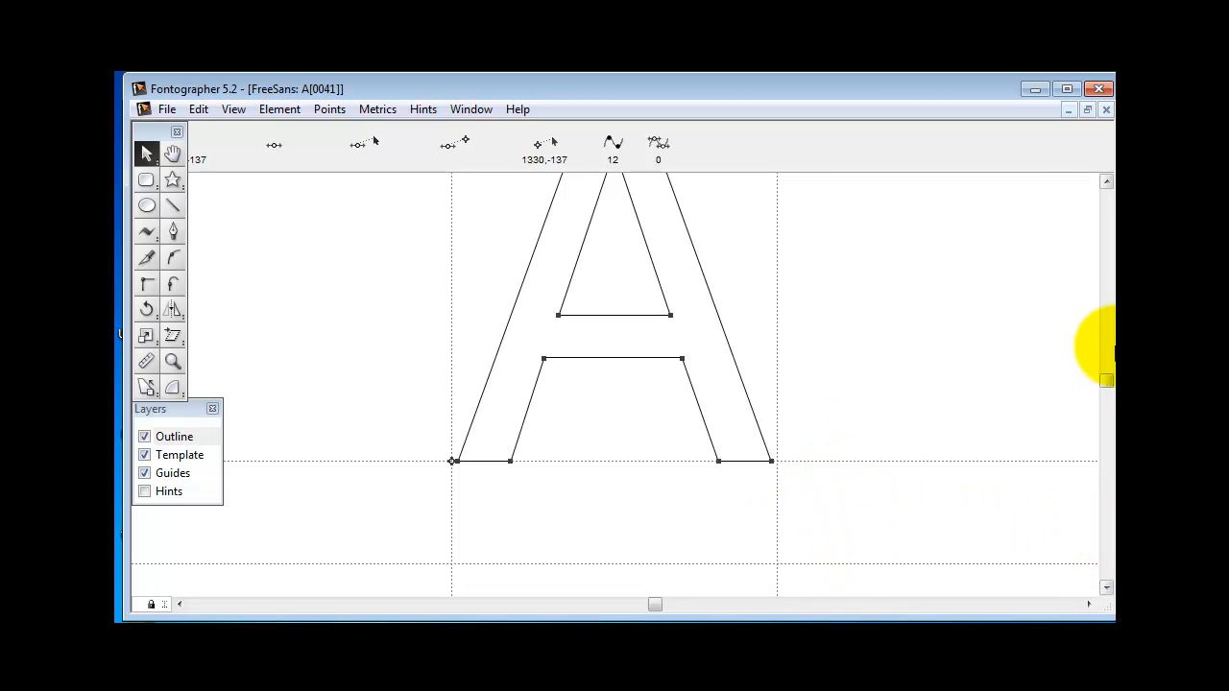
pyautogui.click(1107, 181)
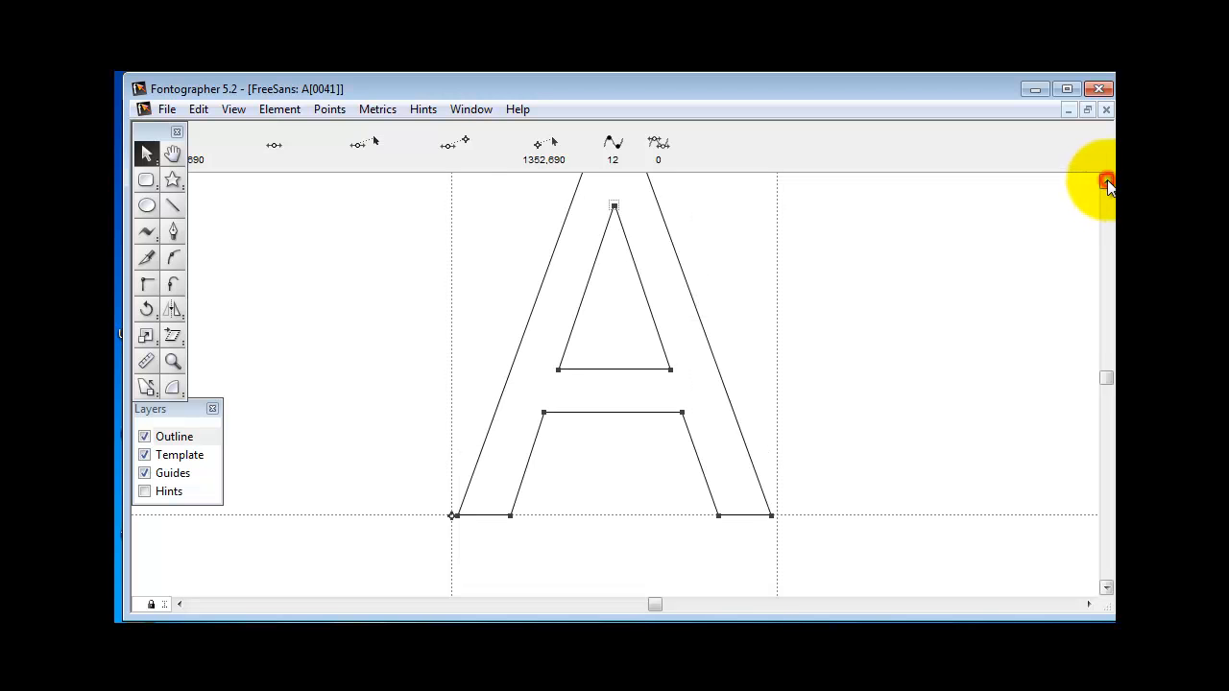
pyautogui.click(1108, 588)
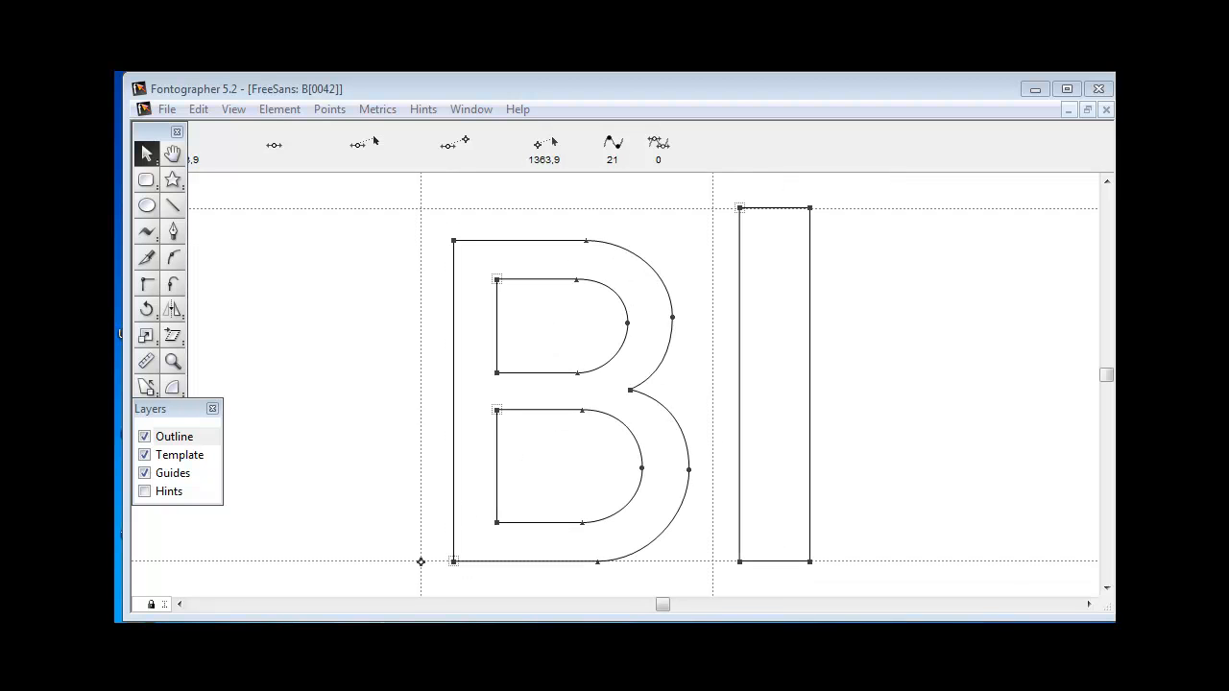
# - Select all points of the rectangle beside the letter B, and close the glyph's outline window
pyautogui.moveTo(726, 198); pyautogui.dragTo(858, 594)
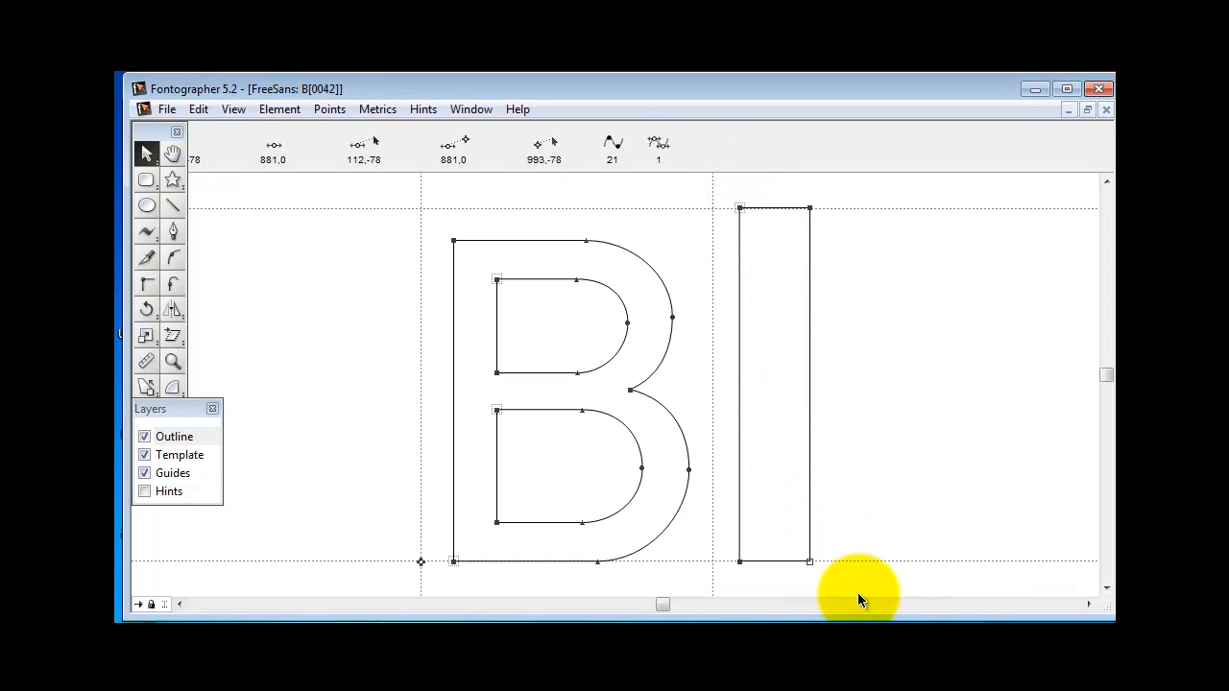
pyautogui.doubleClick(811, 560)
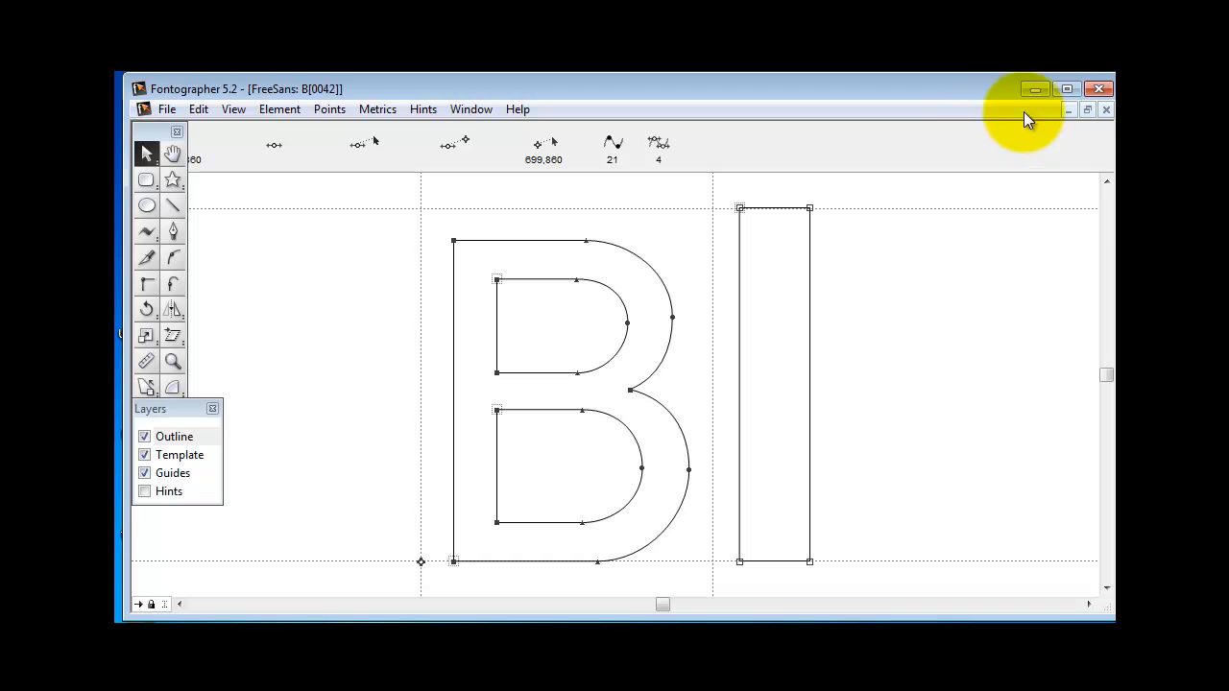
pyautogui.click(1107, 109)
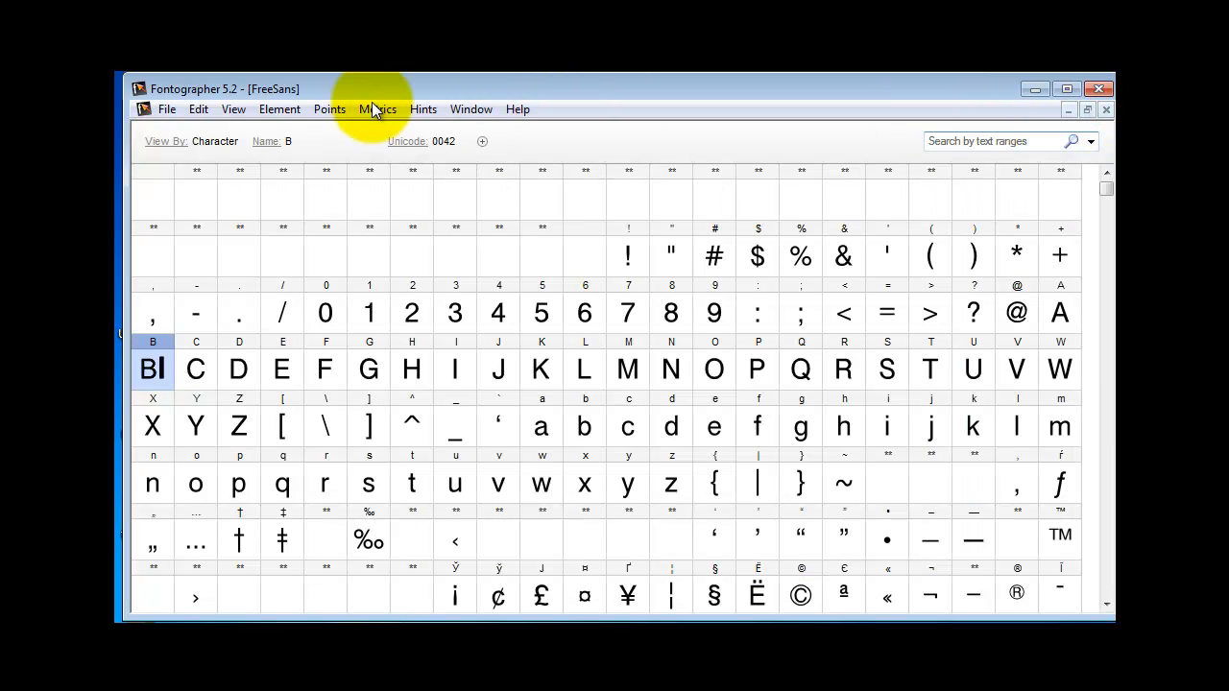
# - Enter 728 as the ascender in the dimensions of the font information
pyautogui.click(278, 112)
pyautogui.click(320, 181)
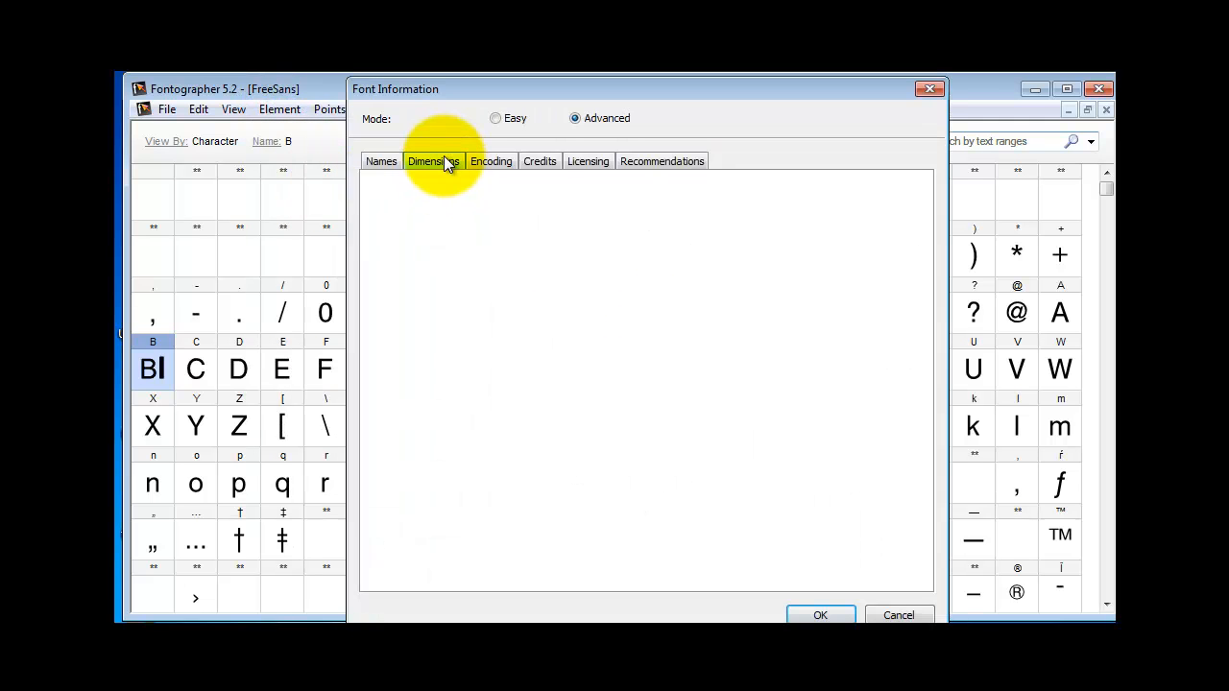
pyautogui.click(444, 160)
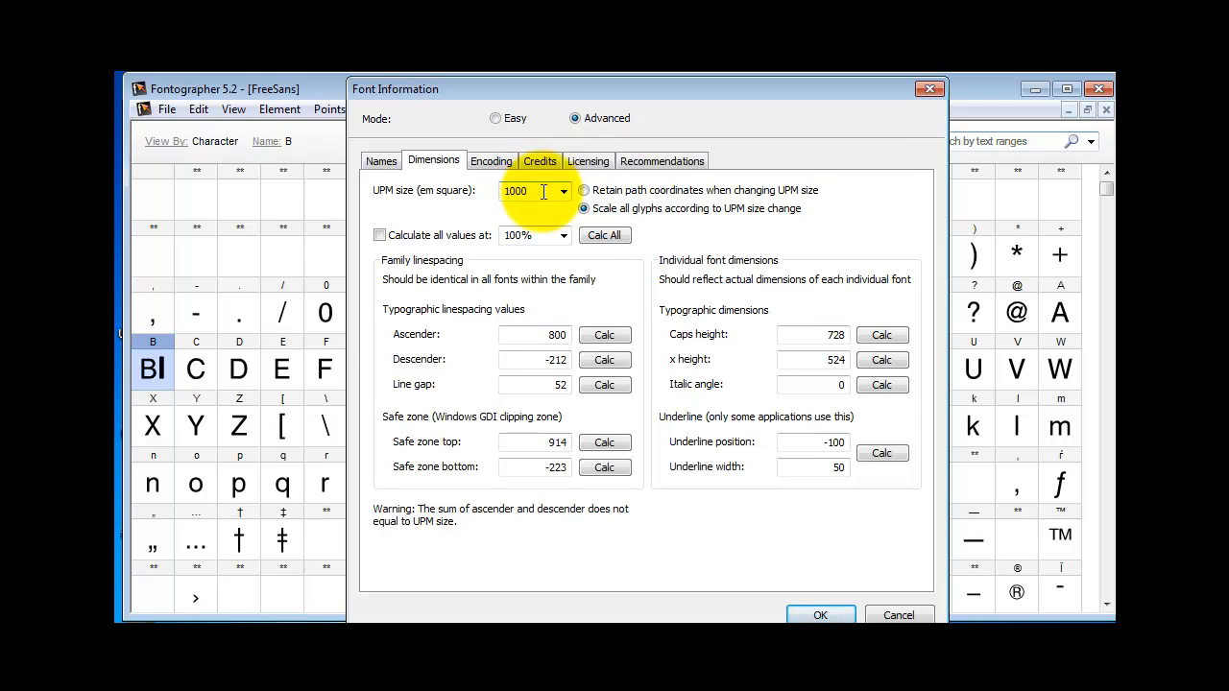
pyautogui.click(533, 334)
pyautogui.moveTo(550, 344); pyautogui.dragTo(572, 344)
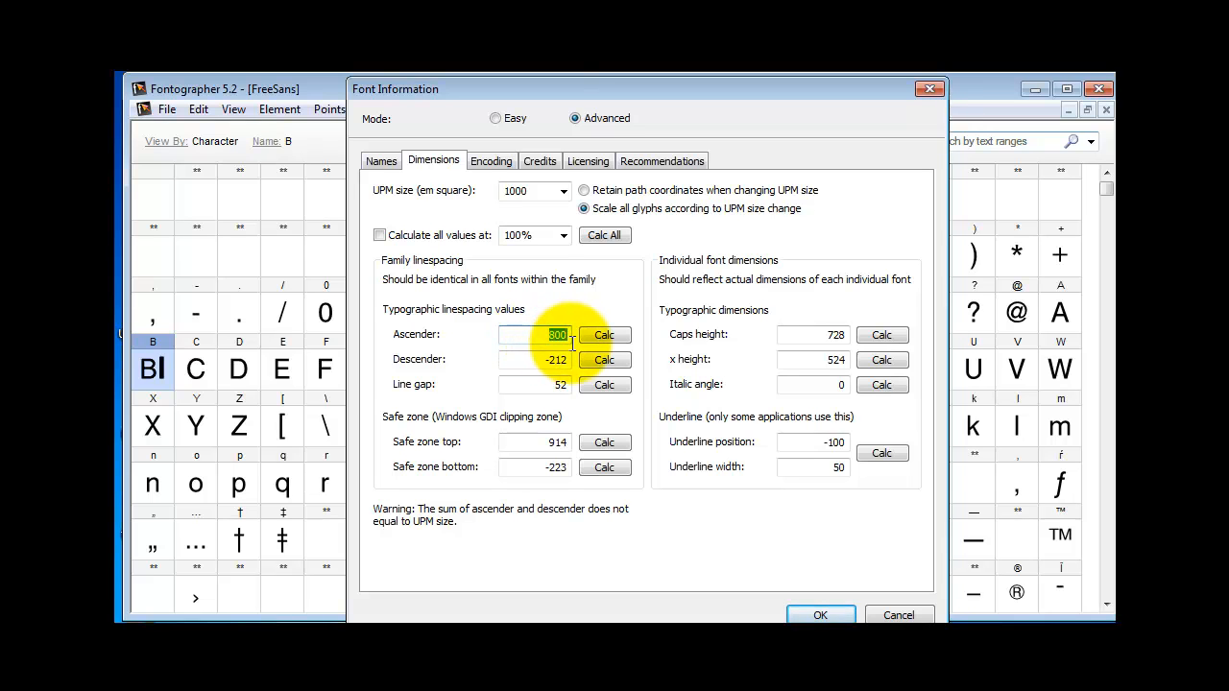
pyautogui.write('728')
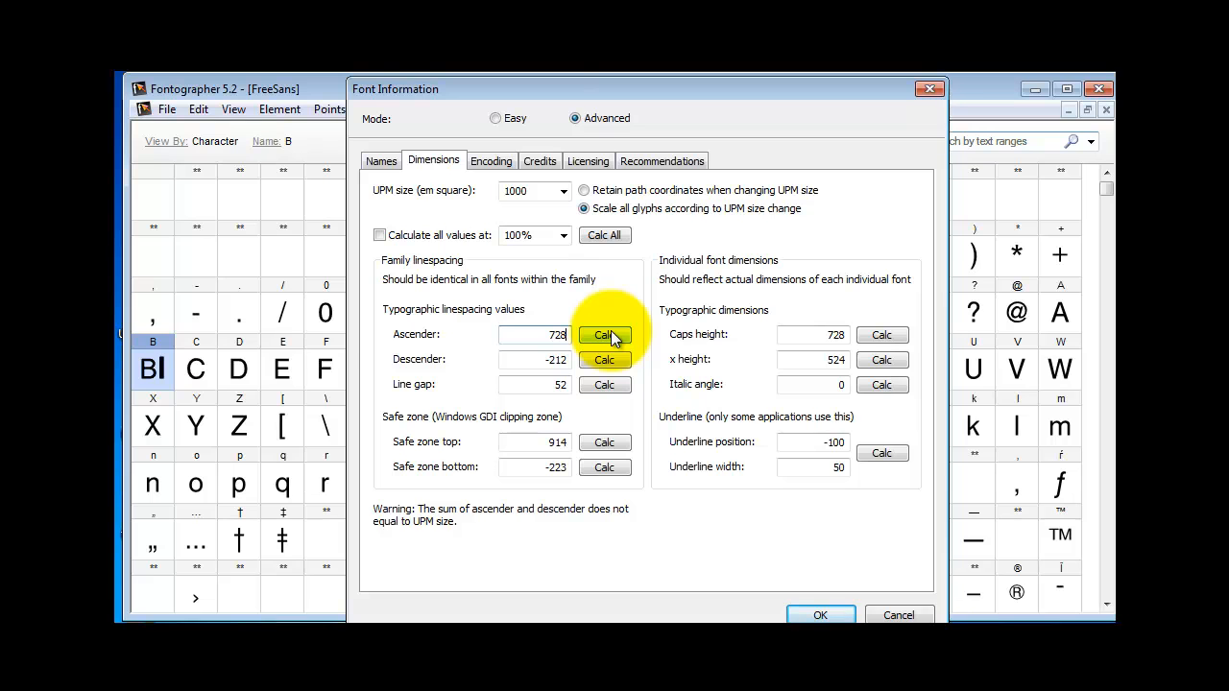
# - Recalculate the ascender automatically and apply it to the font, with glyph B reopened for outline editing
pyautogui.click(605, 335)
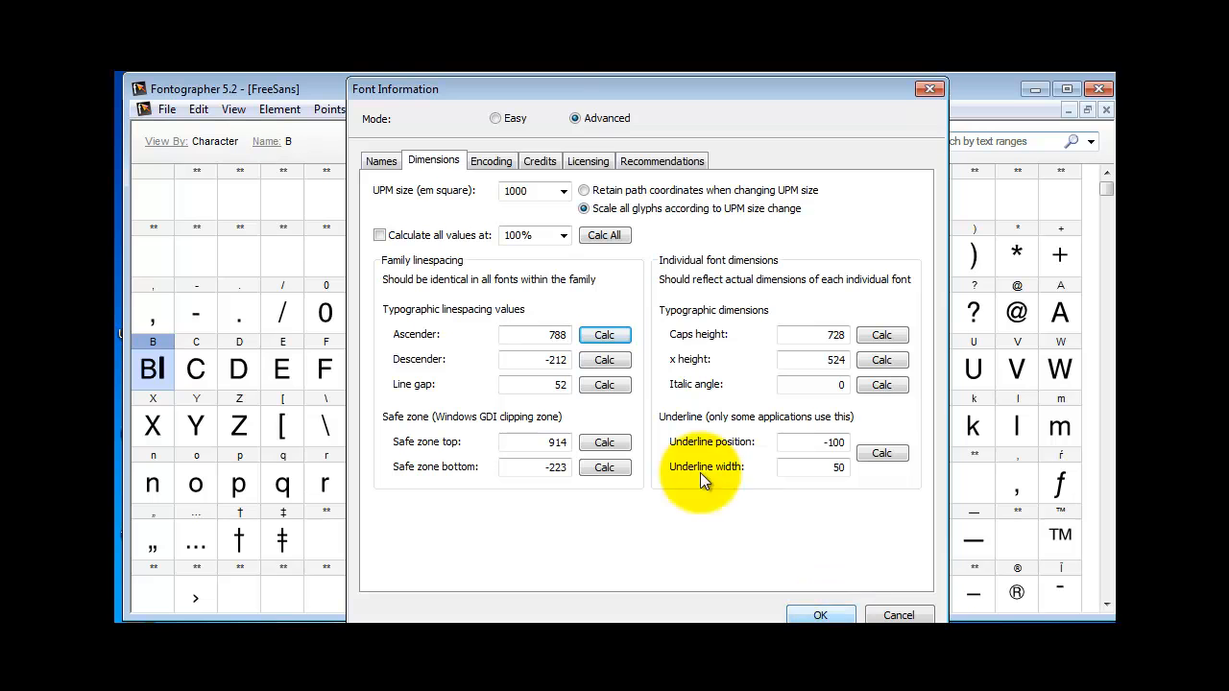
pyautogui.click(546, 334)
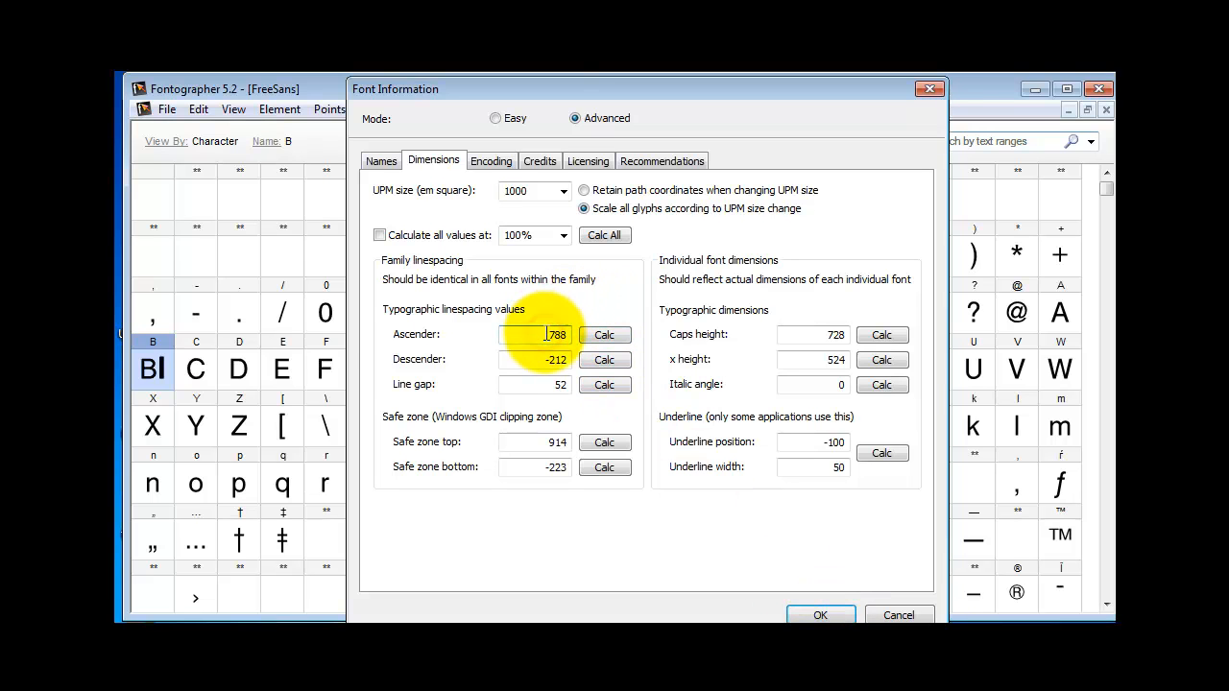
pyautogui.click(828, 615)
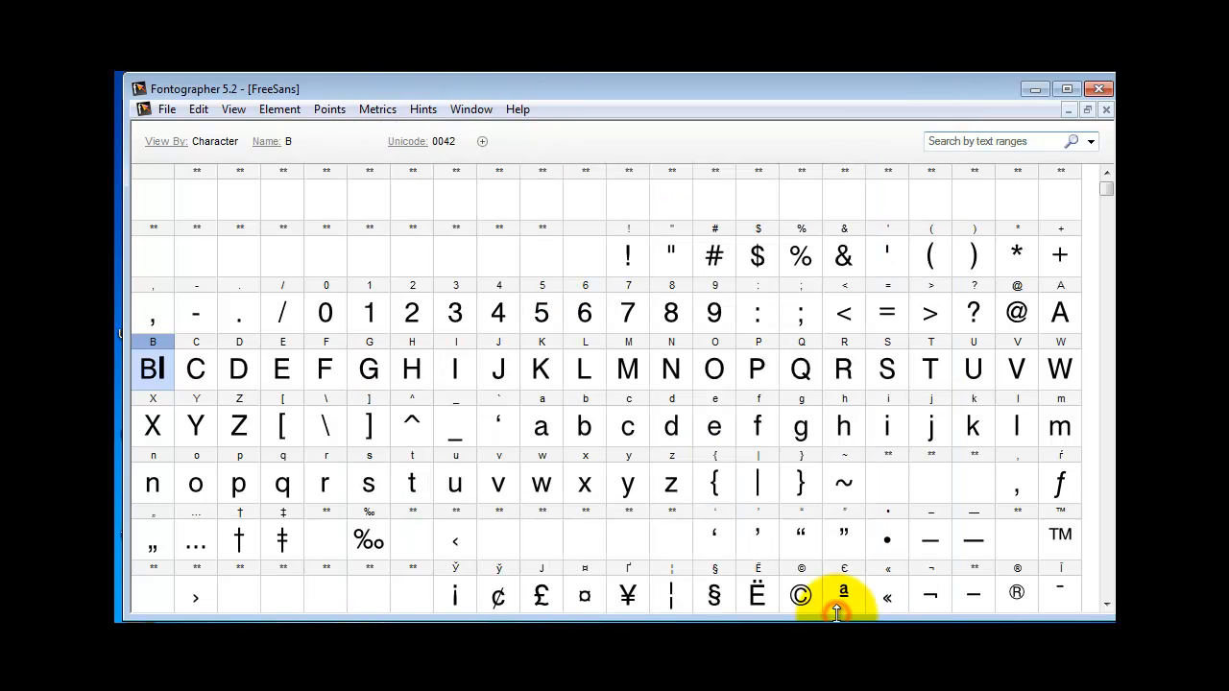
pyautogui.doubleClick(159, 369)
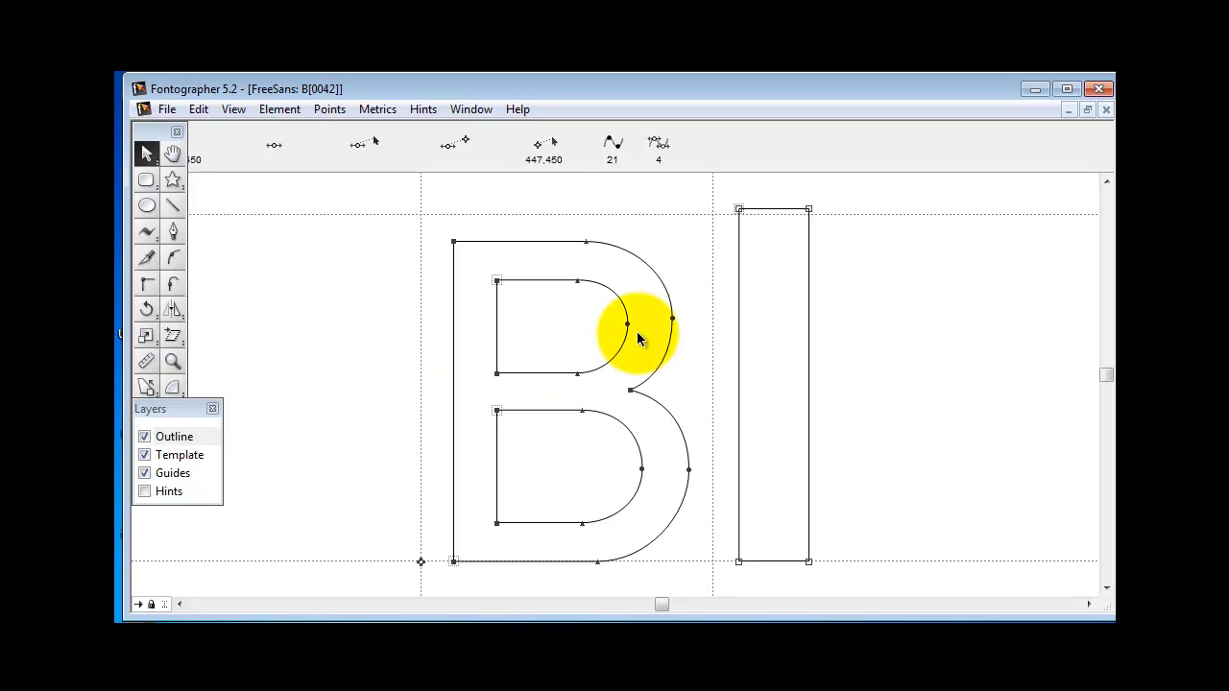
# - Set the font's ascender to 728 in the font information and apply the change
pyautogui.click(291, 109)
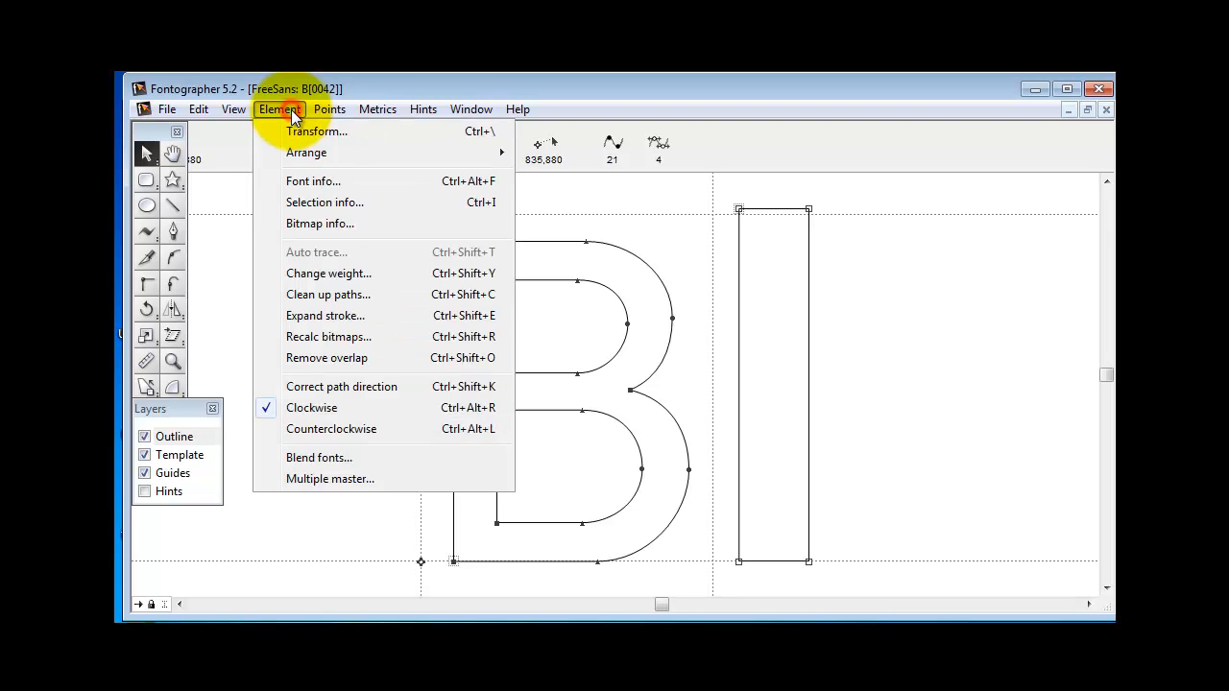
pyautogui.click(327, 182)
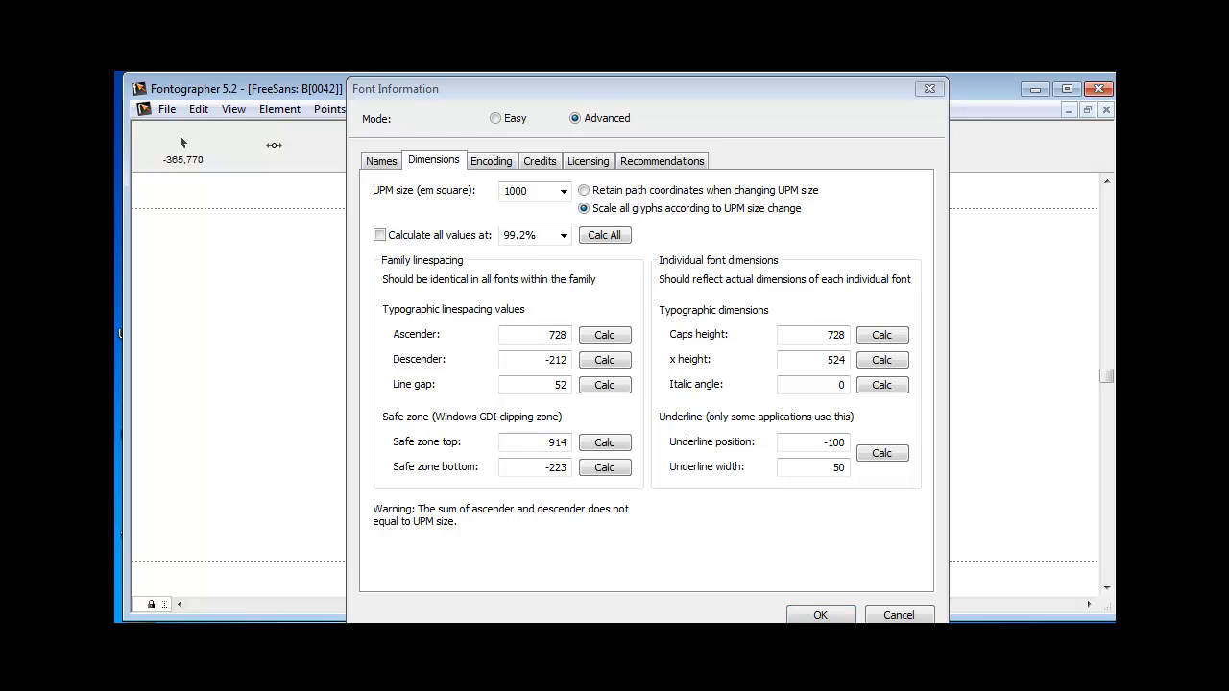
pyautogui.click(833, 614)
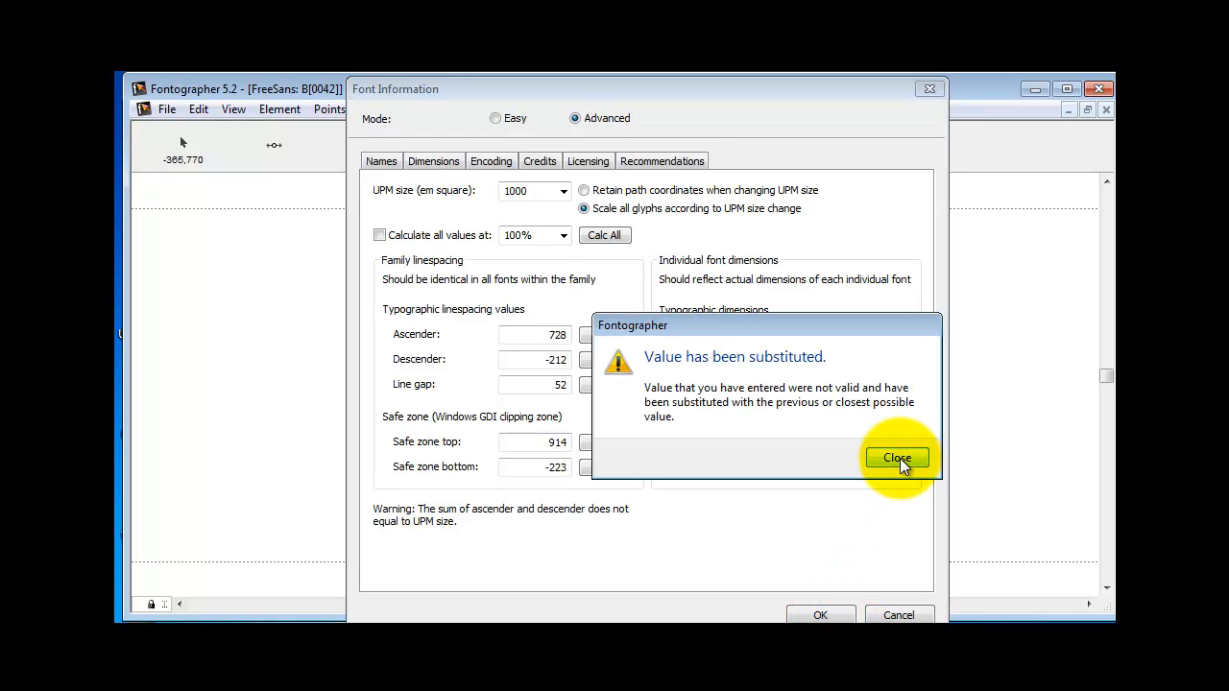
pyautogui.click(900, 458)
pyautogui.click(825, 612)
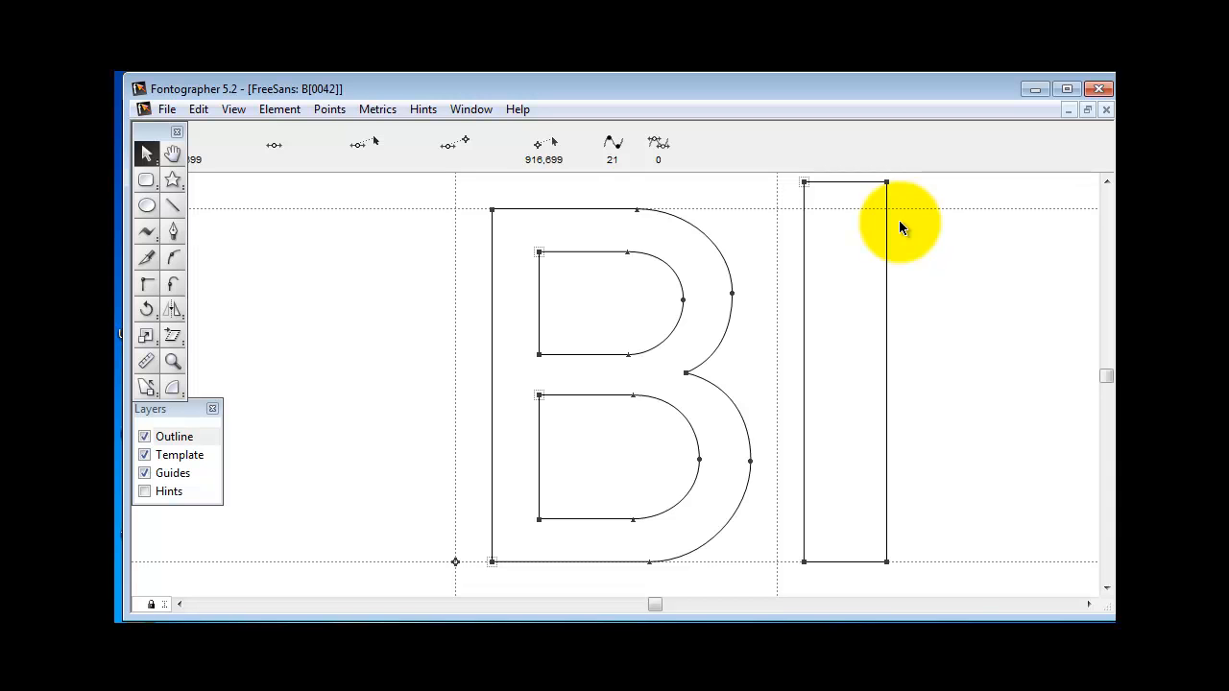
pyautogui.moveTo(895, 229); pyautogui.dragTo(769, 411)
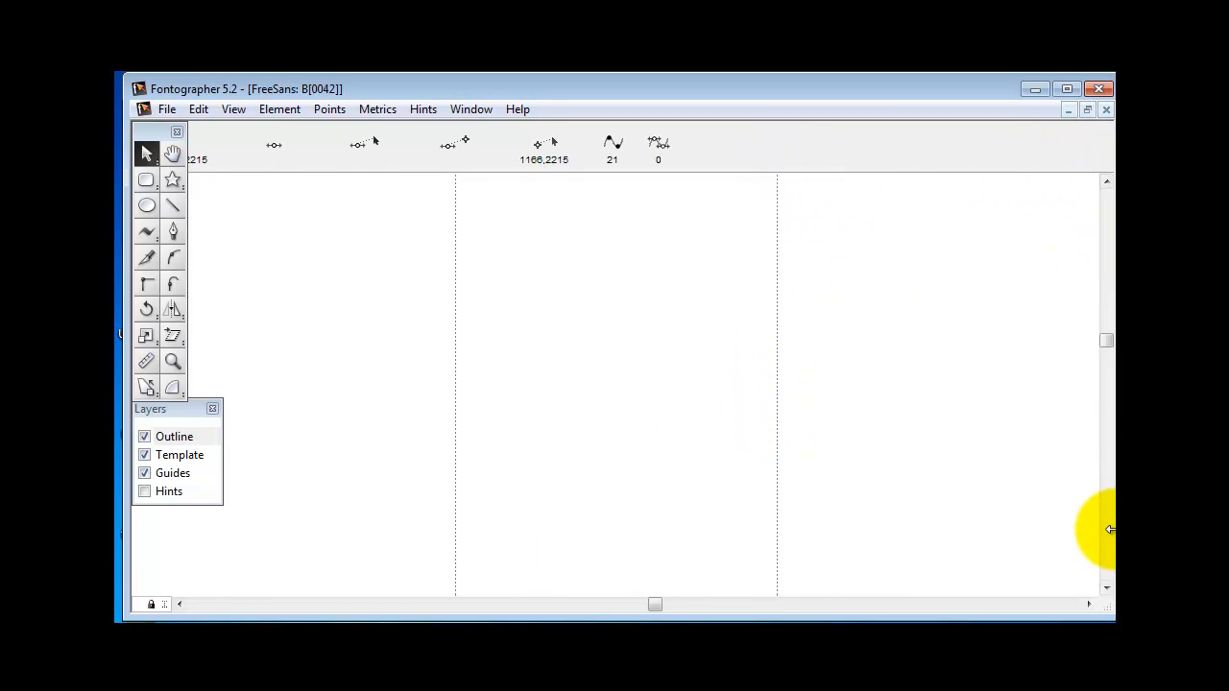
pyautogui.click(1107, 587)
pyautogui.click(1106, 586)
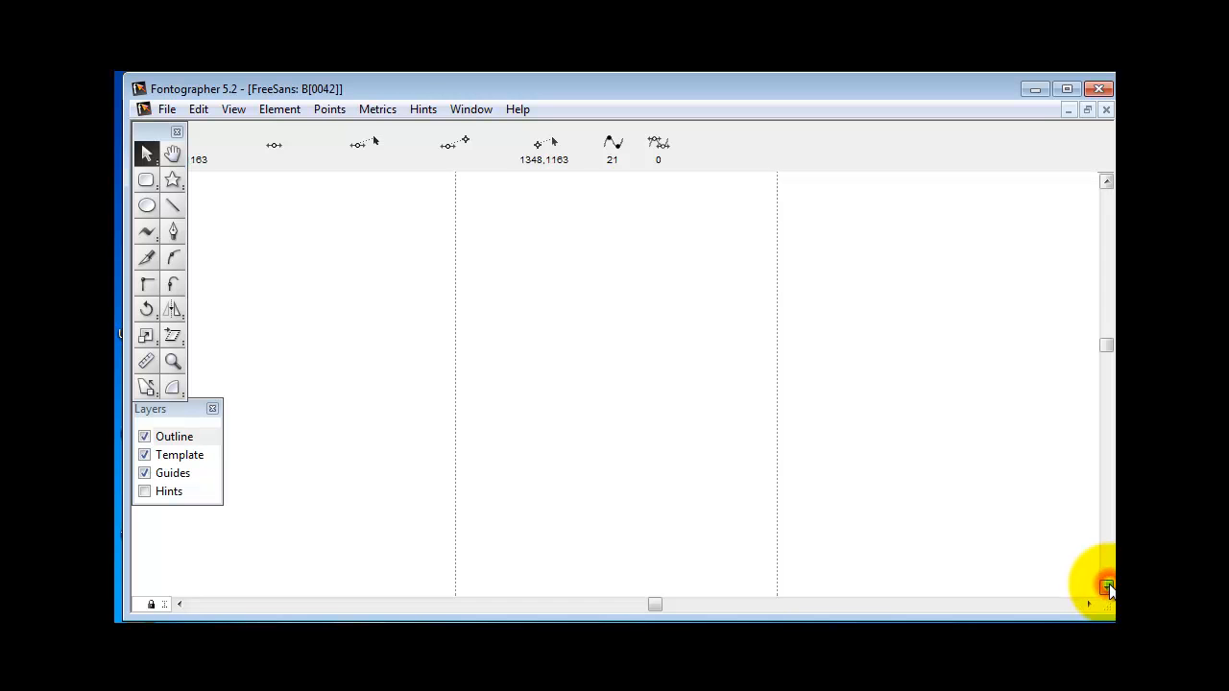
pyautogui.click(1107, 588)
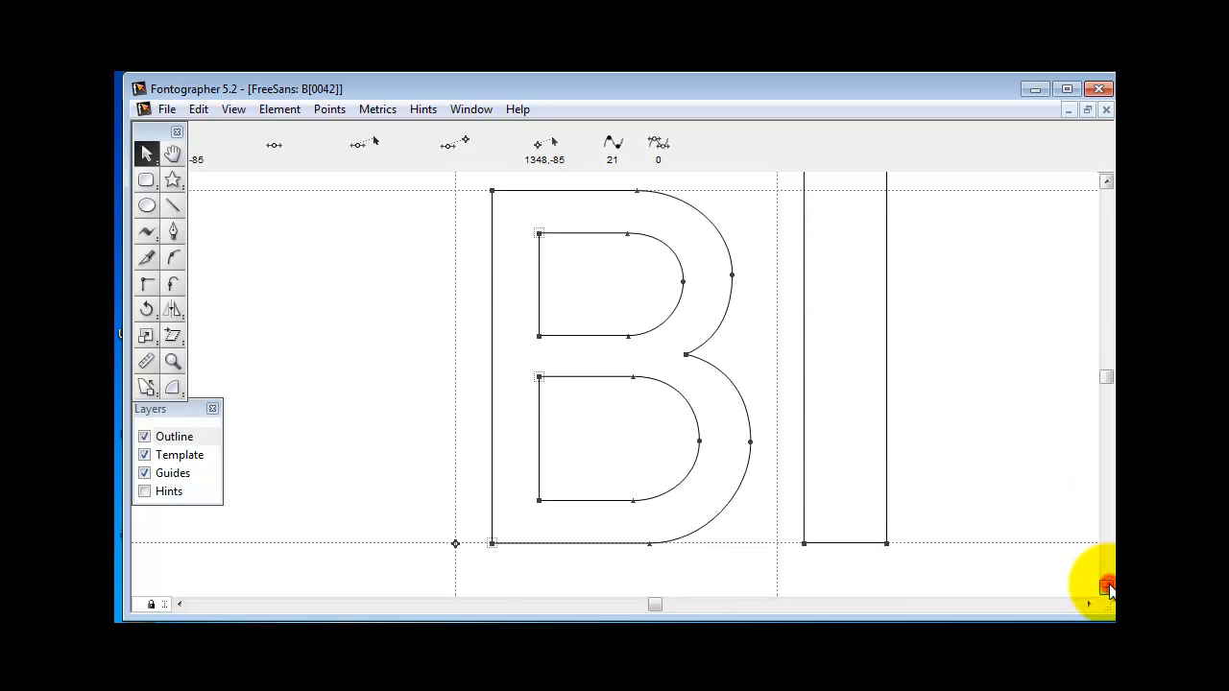
pyautogui.click(1107, 111)
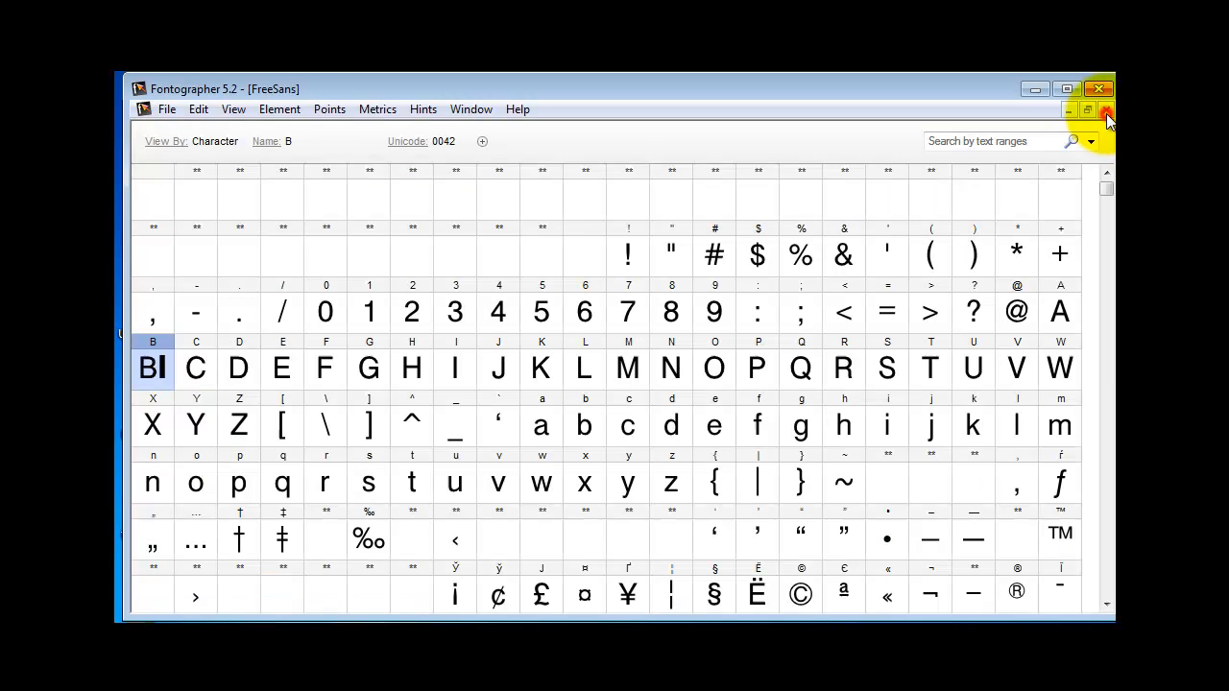
# - In glyph B, lower the two upper points of the rectangle beside the letter to about the ascender line, and close the outline window
pyautogui.doubleClick(163, 363)
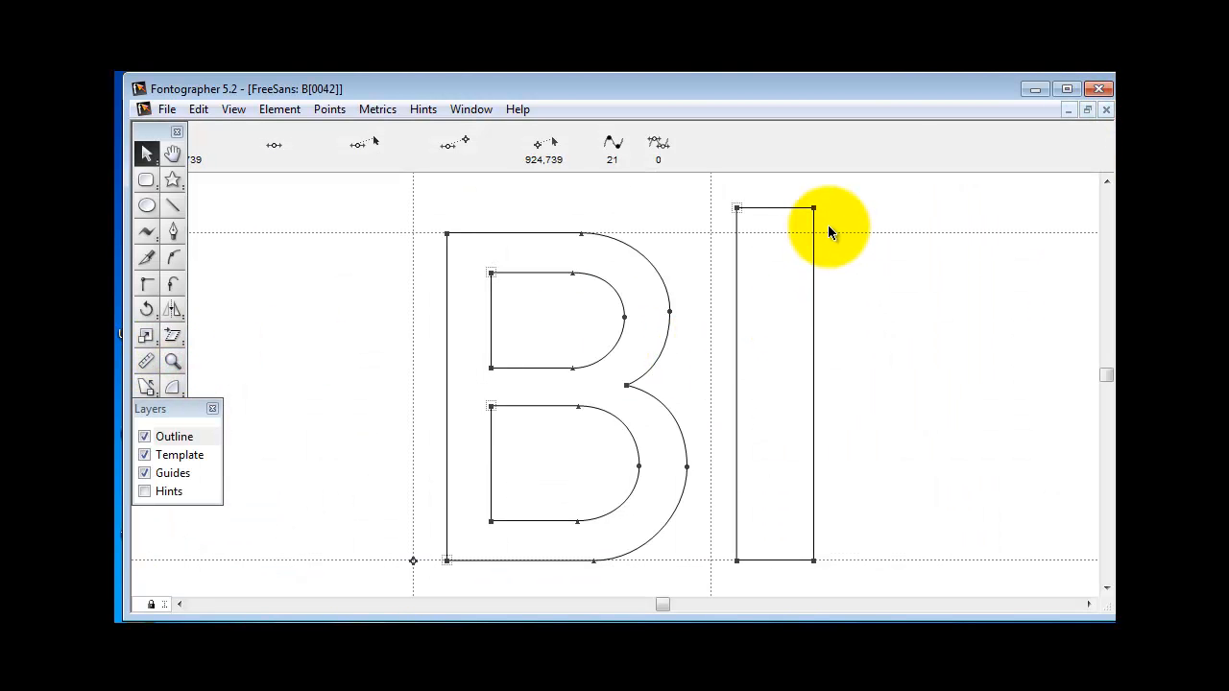
pyautogui.moveTo(839, 222); pyautogui.dragTo(722, 199)
pyautogui.press('Down')
pyautogui.press('Down')
pyautogui.press('Down')
pyautogui.press('Down')
pyautogui.press('Down')
pyautogui.press('Down')
pyautogui.press('Down')
pyautogui.press('Down')
pyautogui.press('Down')
pyautogui.press('Down')
pyautogui.press('Down')
pyautogui.press('Down')
pyautogui.press('Down')
pyautogui.press('Down')
pyautogui.press('Down')
pyautogui.press('Down')
pyautogui.press('Down')
pyautogui.press('Down')
pyautogui.press('Down')
pyautogui.press('Down')
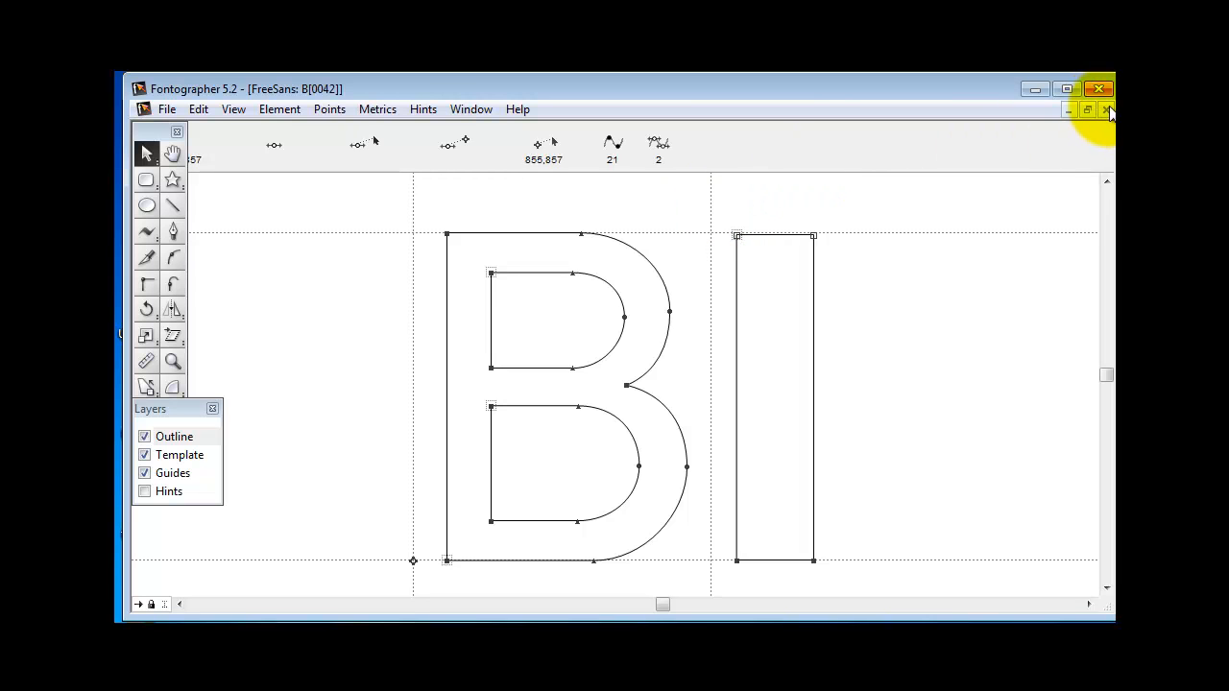
pyautogui.click(1107, 110)
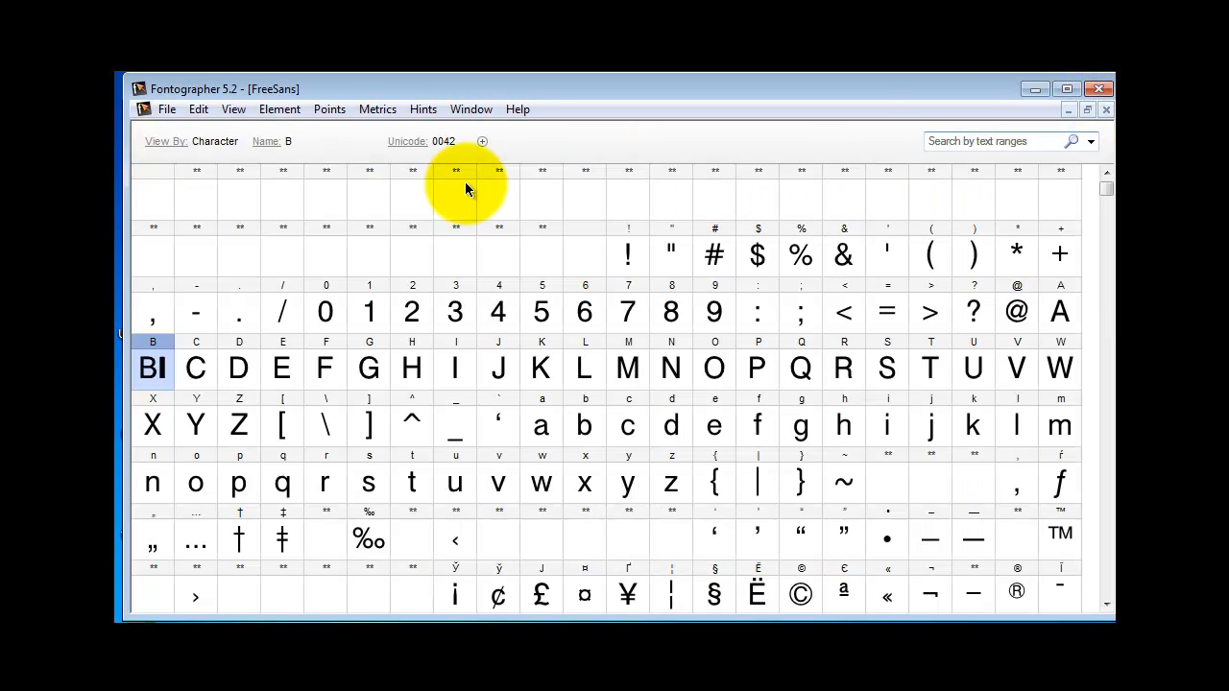
# - In the font's dimension settings, choose to retain path coordinates when changing the UPM size
pyautogui.click(279, 110)
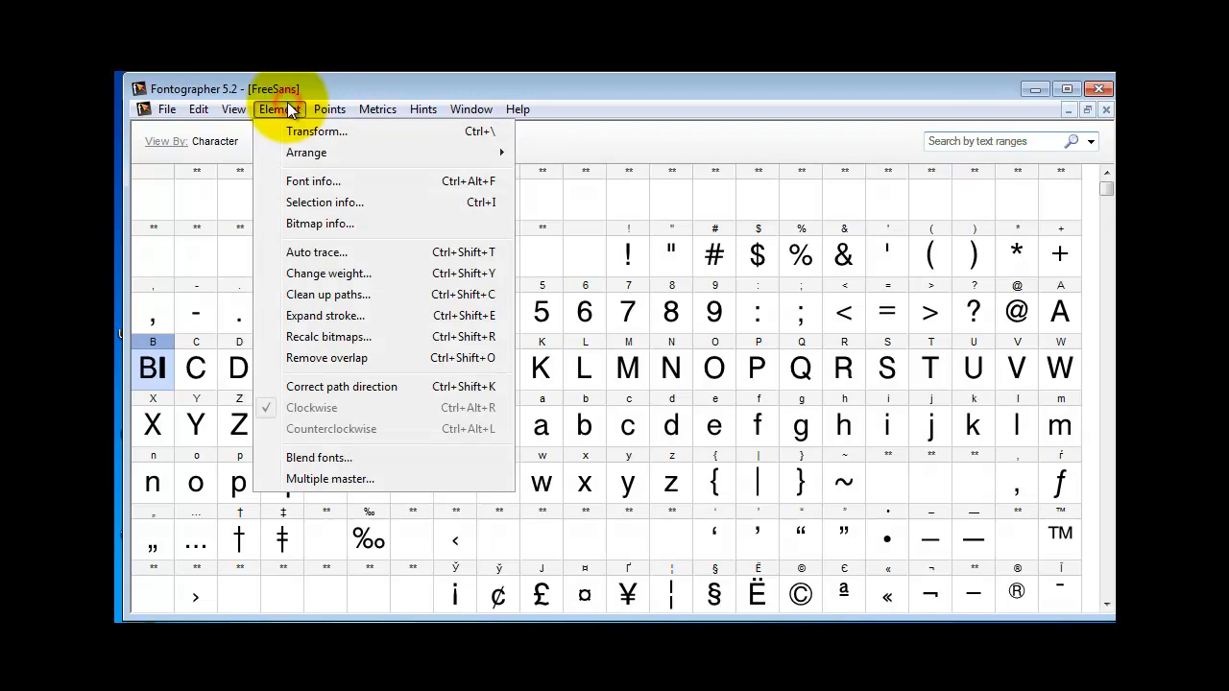
pyautogui.click(315, 178)
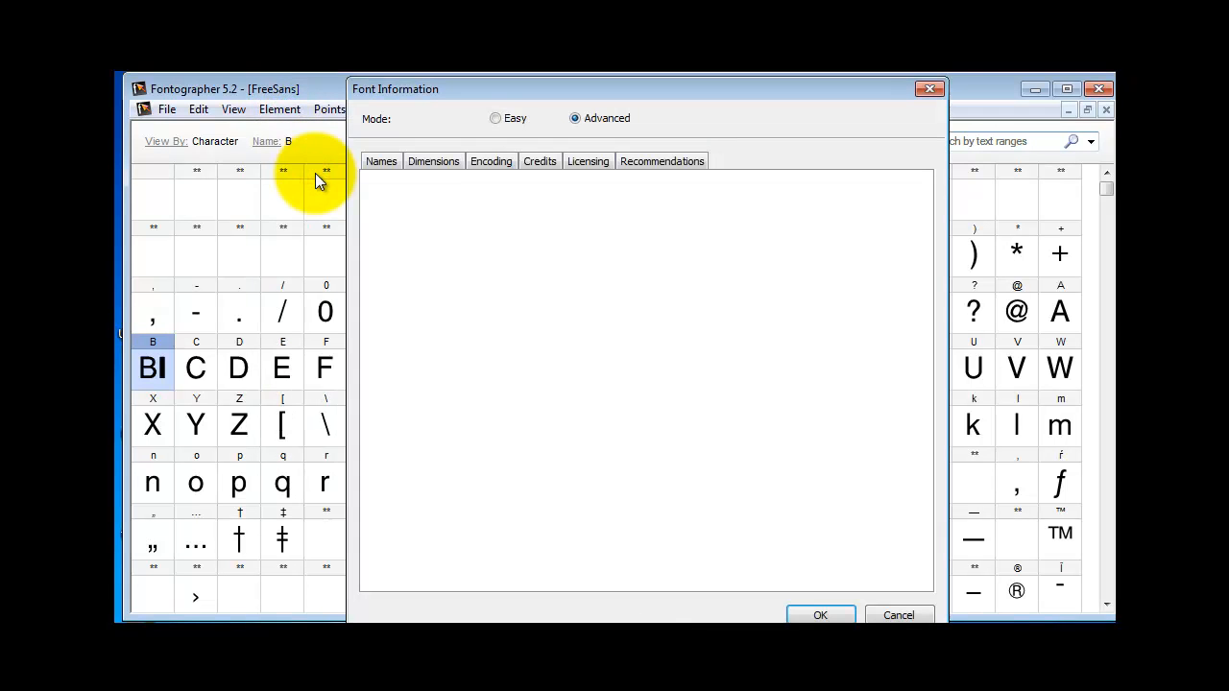
pyautogui.click(431, 158)
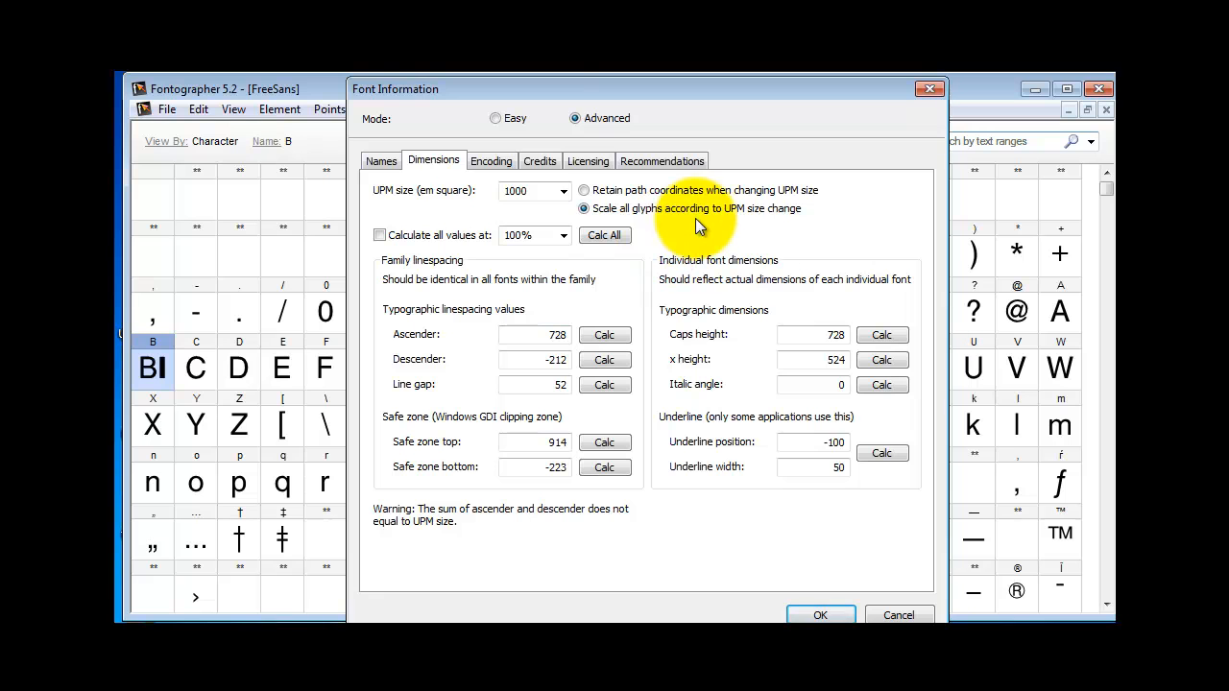
pyautogui.click(585, 190)
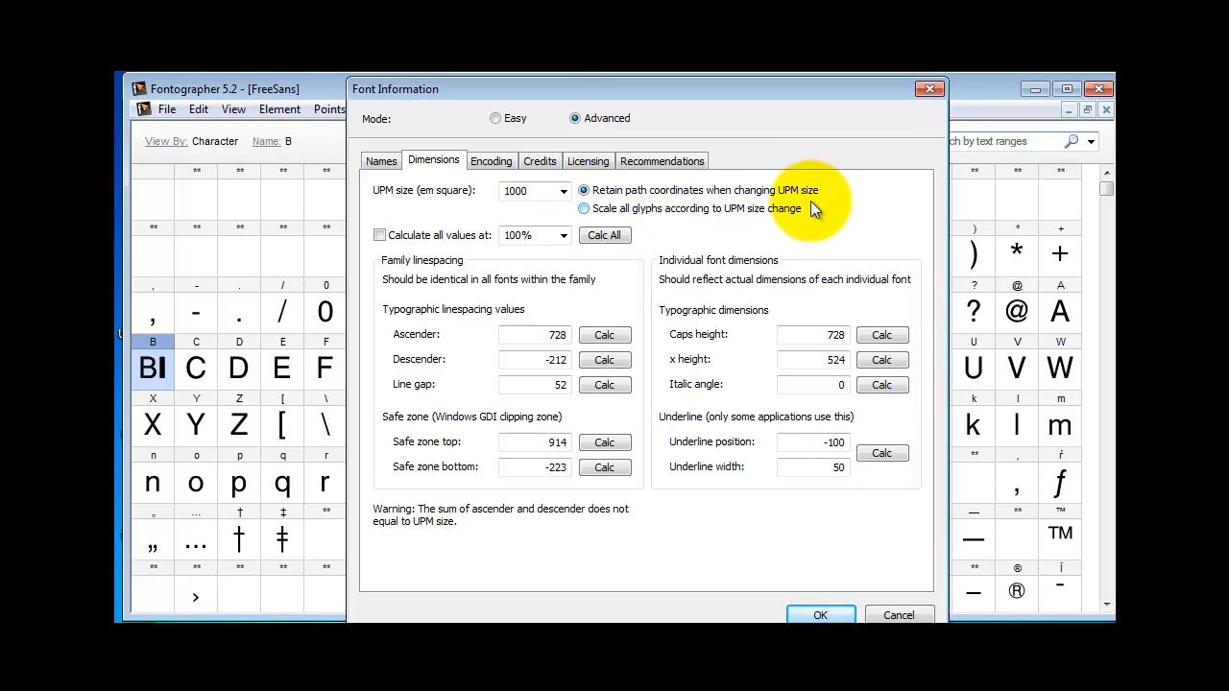